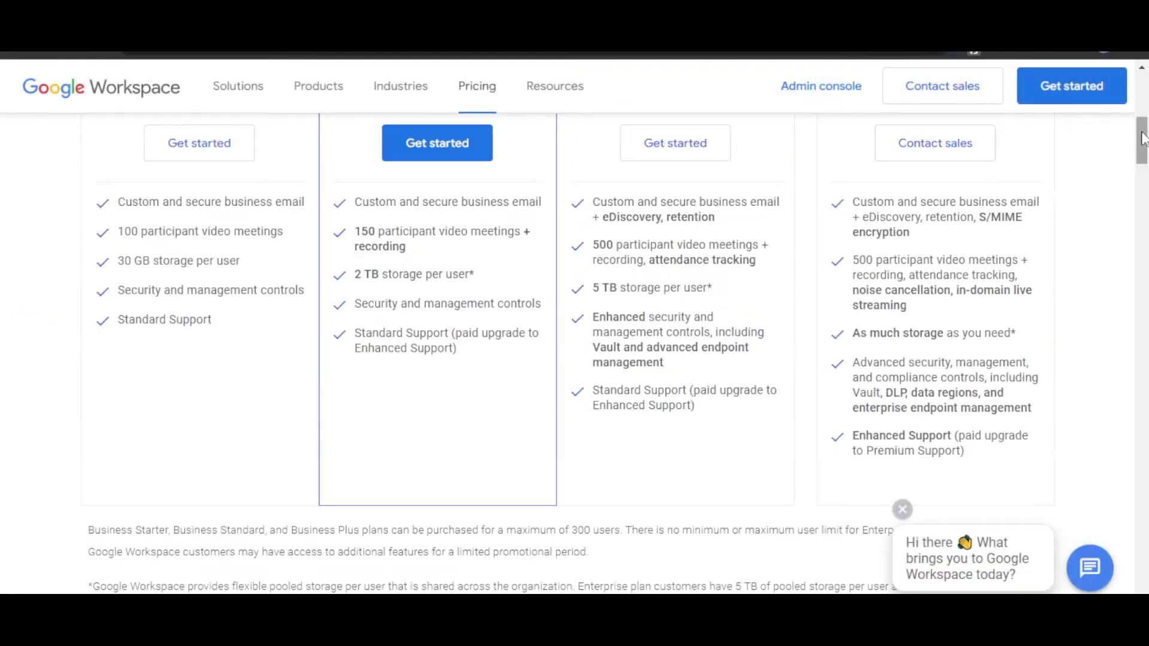
# - Compare the $6 Business Starter price with the $12 Business Standard price on the Pricing page
pyautogui.moveTo(1142, 138); pyautogui.dragTo(1142, 124)
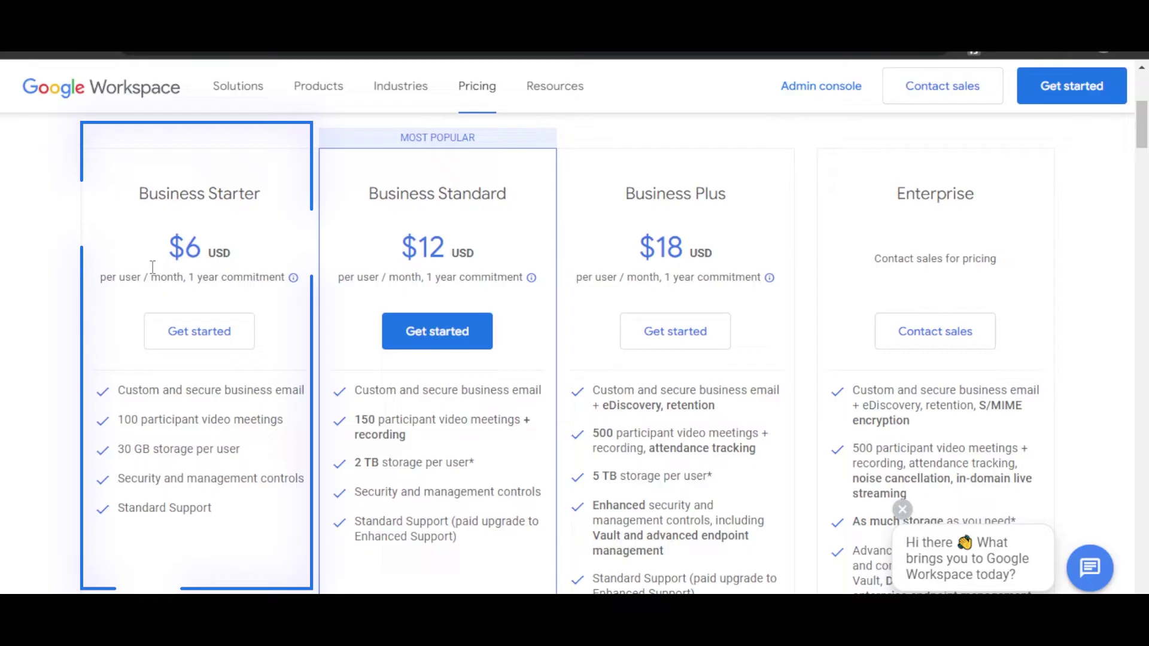
pyautogui.moveTo(170, 258); pyautogui.dragTo(256, 257)
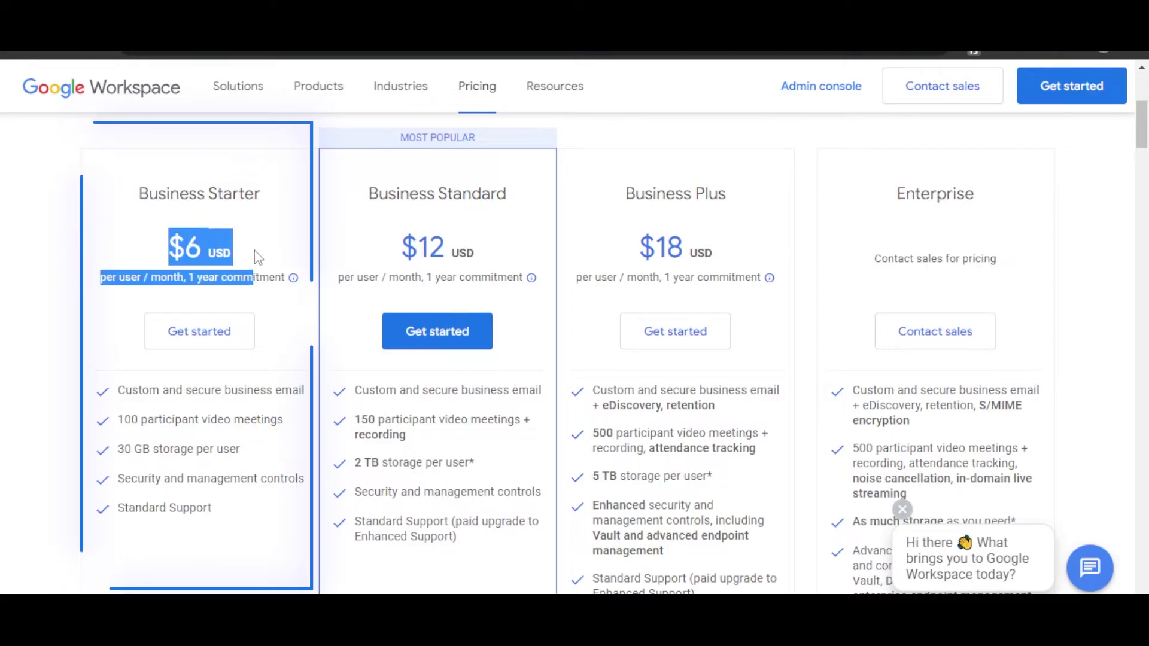
pyautogui.click(279, 250)
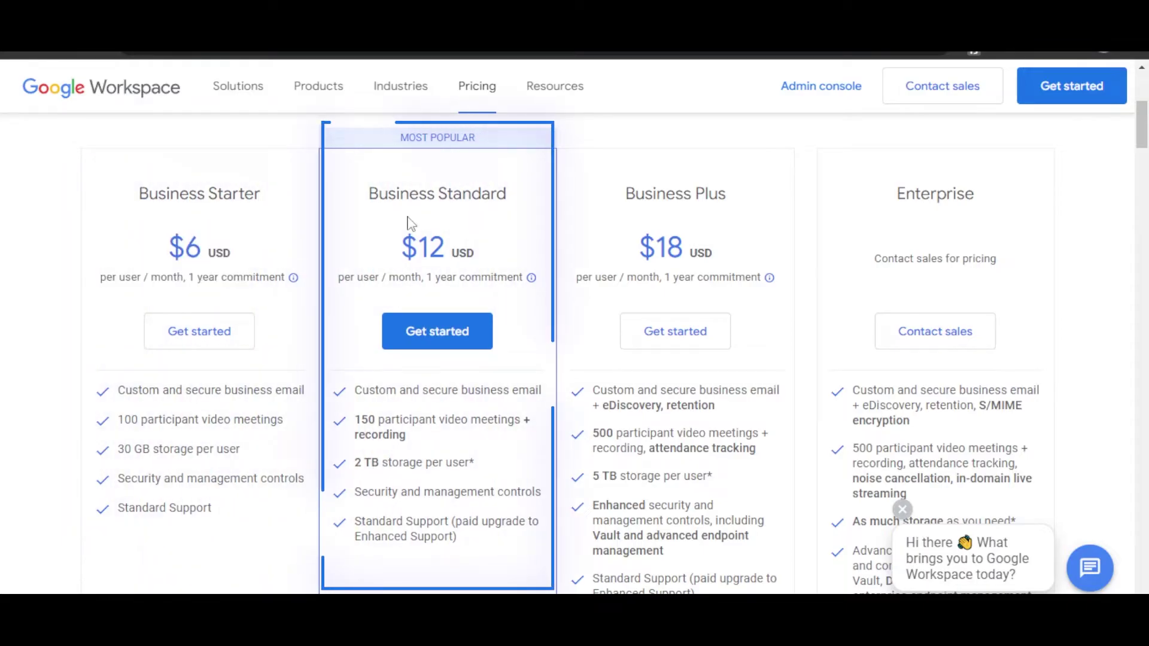
pyautogui.moveTo(402, 255); pyautogui.dragTo(501, 255)
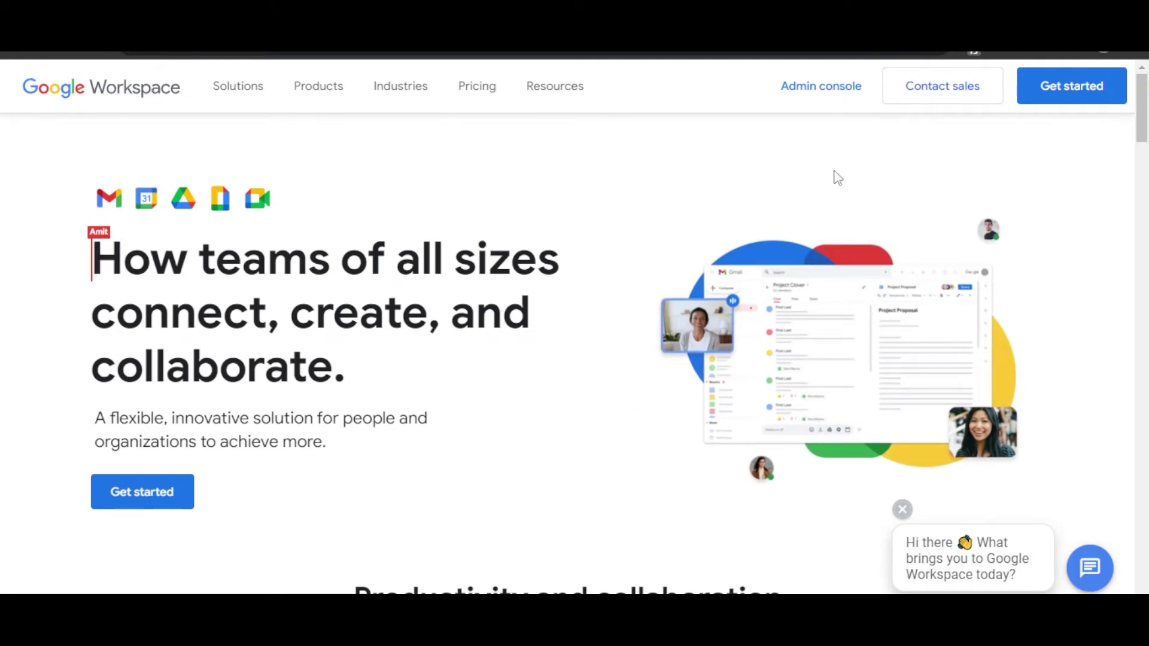
# - Sign up a 2–9 employee United States business and submit the admin's name and email
pyautogui.click(1057, 94)
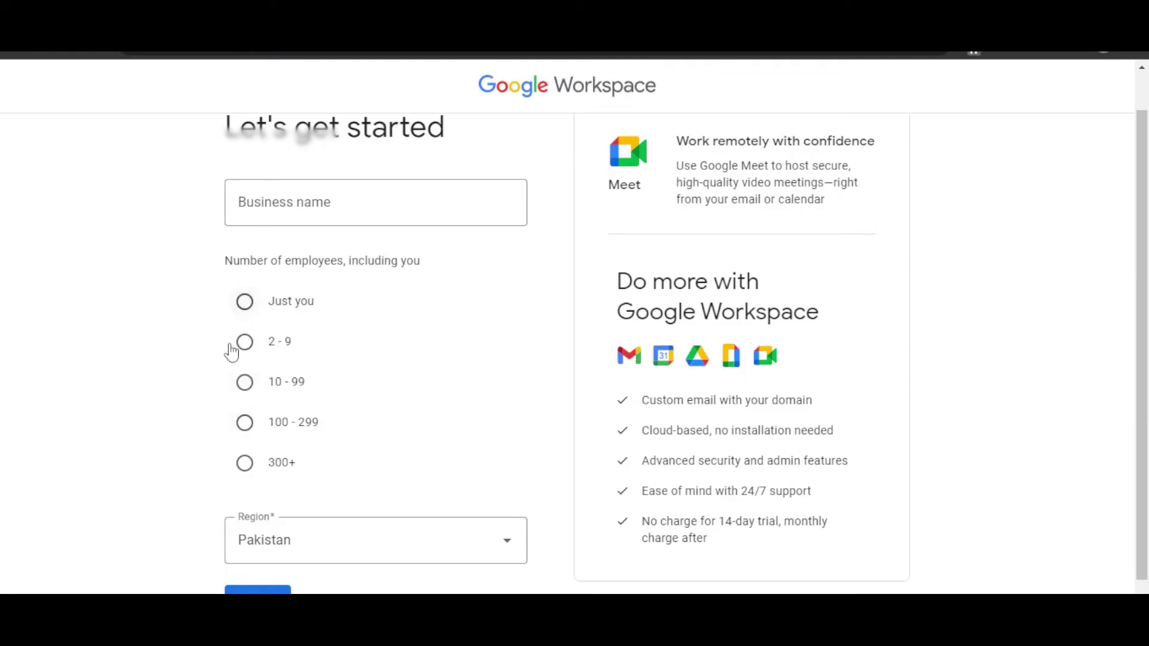
pyautogui.scroll(1, 600, 462)
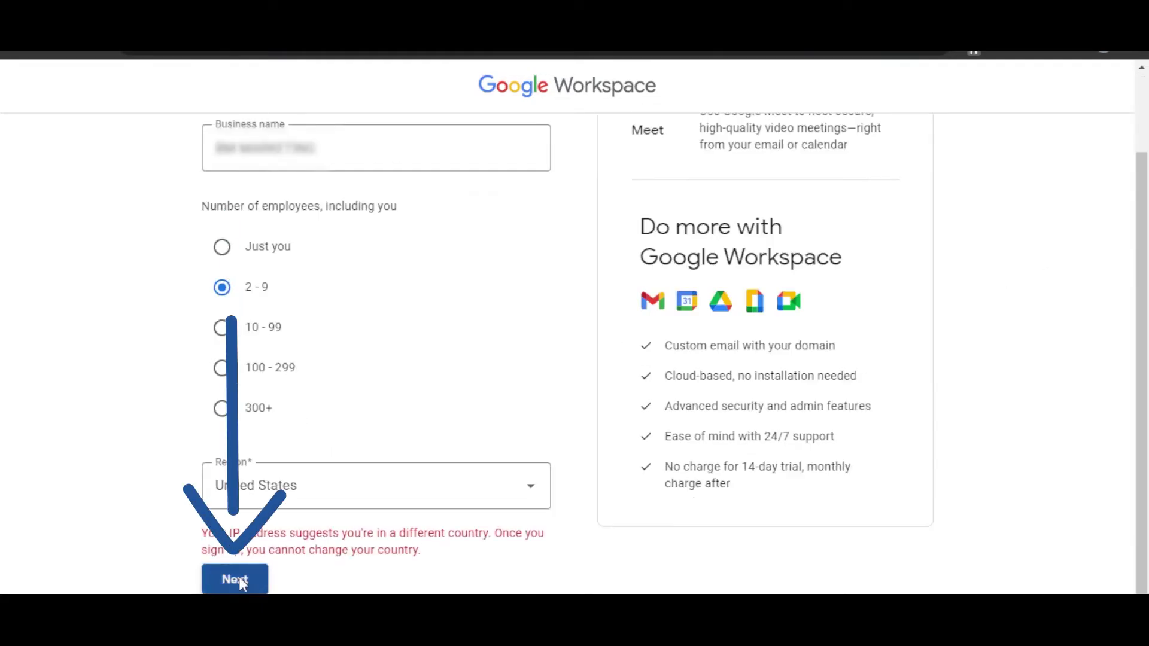
pyautogui.click(234, 580)
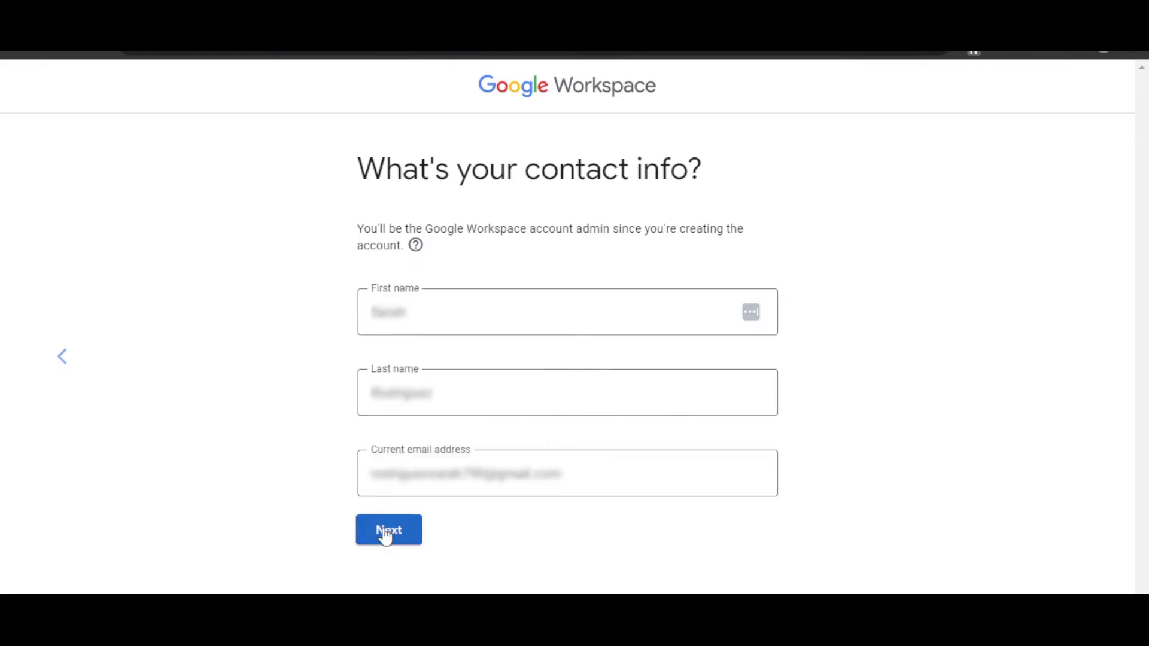
pyautogui.click(386, 531)
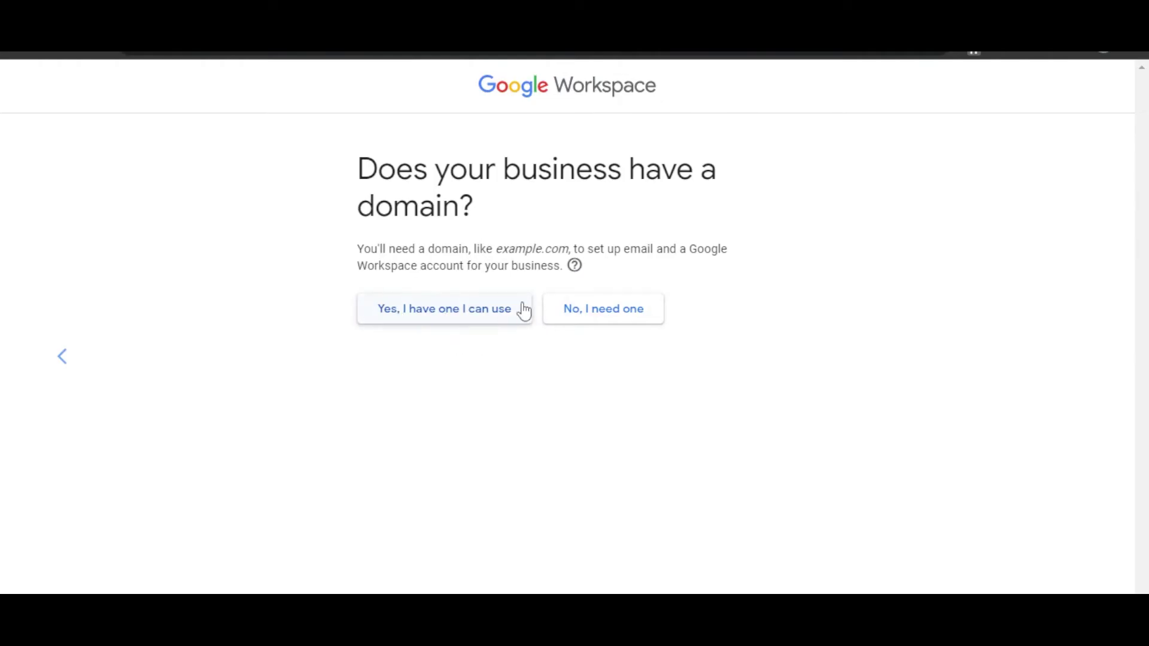
# - Answer that the business has a domain and paste in its existing domain name
pyautogui.click(456, 311)
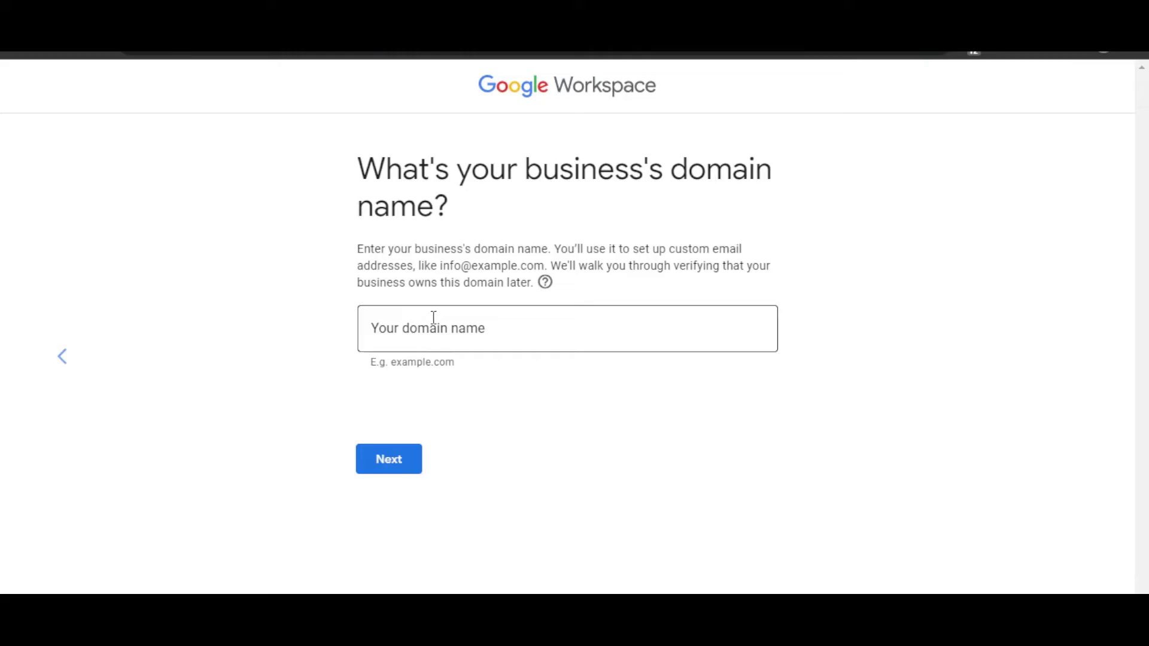
pyautogui.click(434, 317)
pyautogui.hotkey('ctrl', 'v')
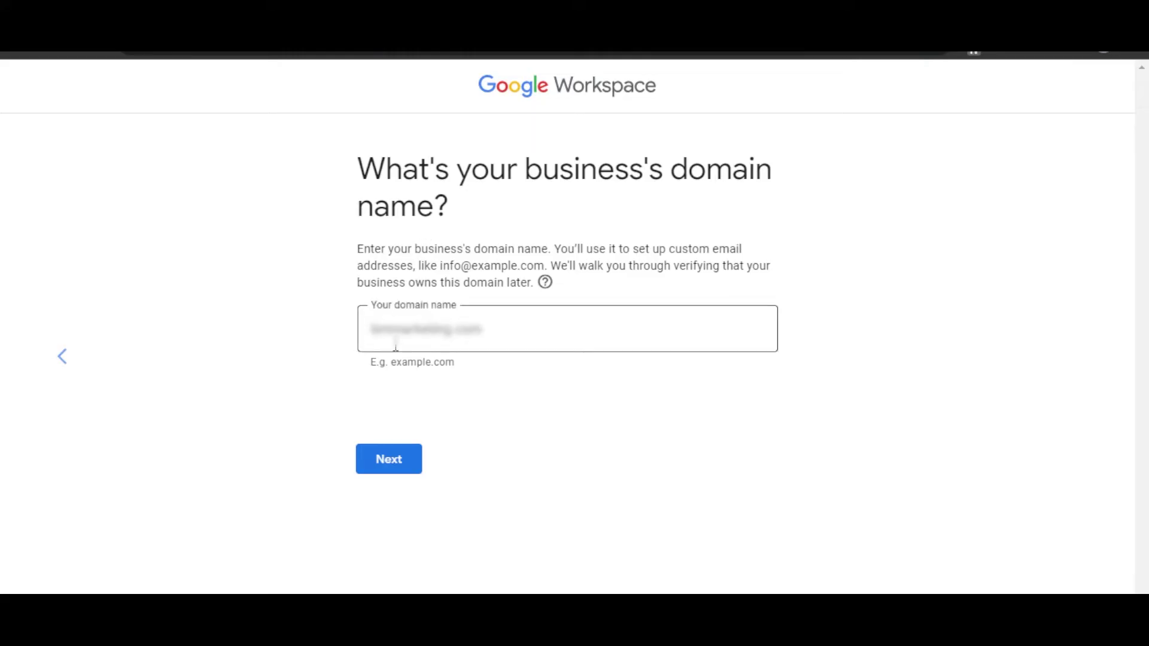
pyautogui.click(386, 461)
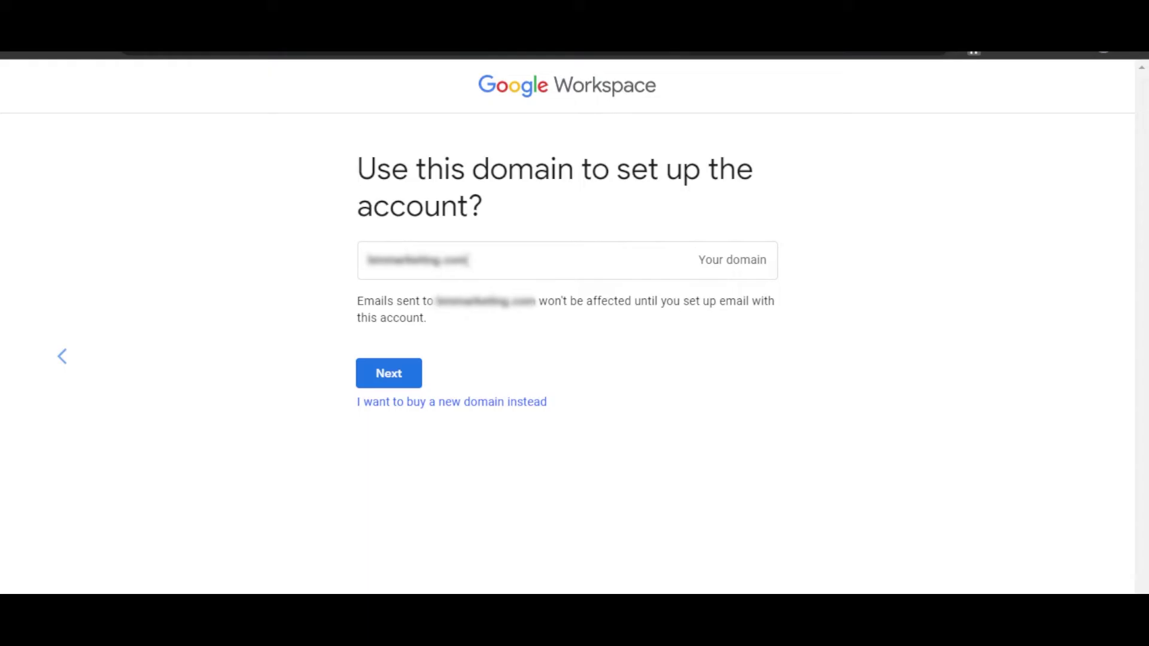
# - Switch to buying a new domain instead of using the existing one
pyautogui.moveTo(467, 260); pyautogui.dragTo(358, 262)
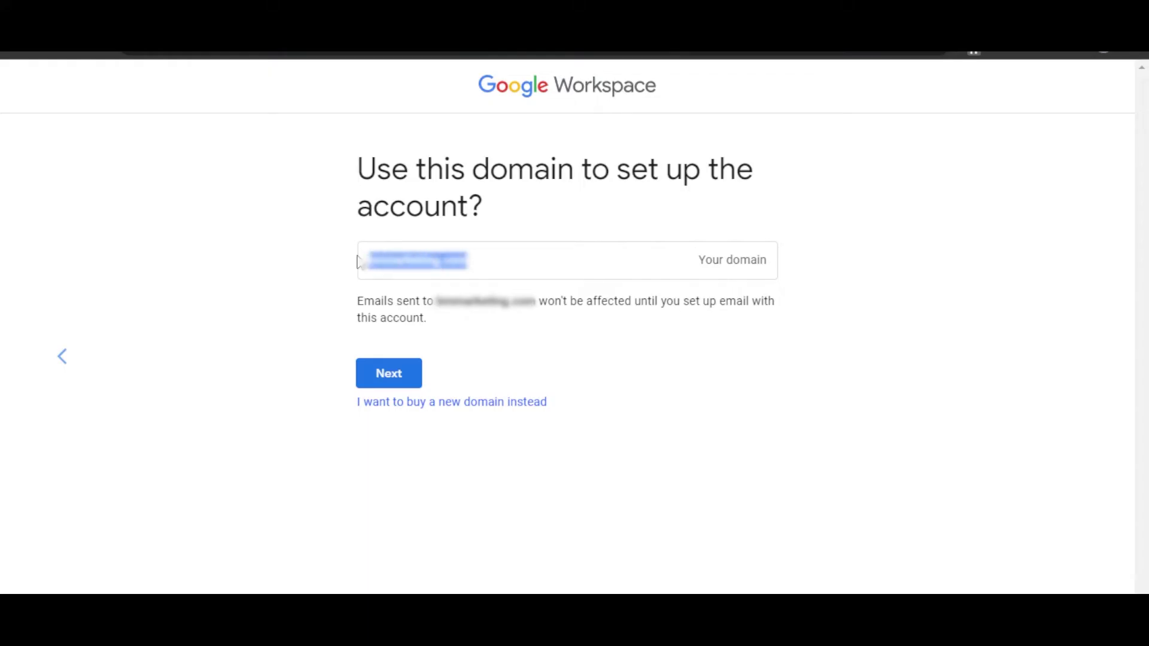
pyautogui.click(638, 216)
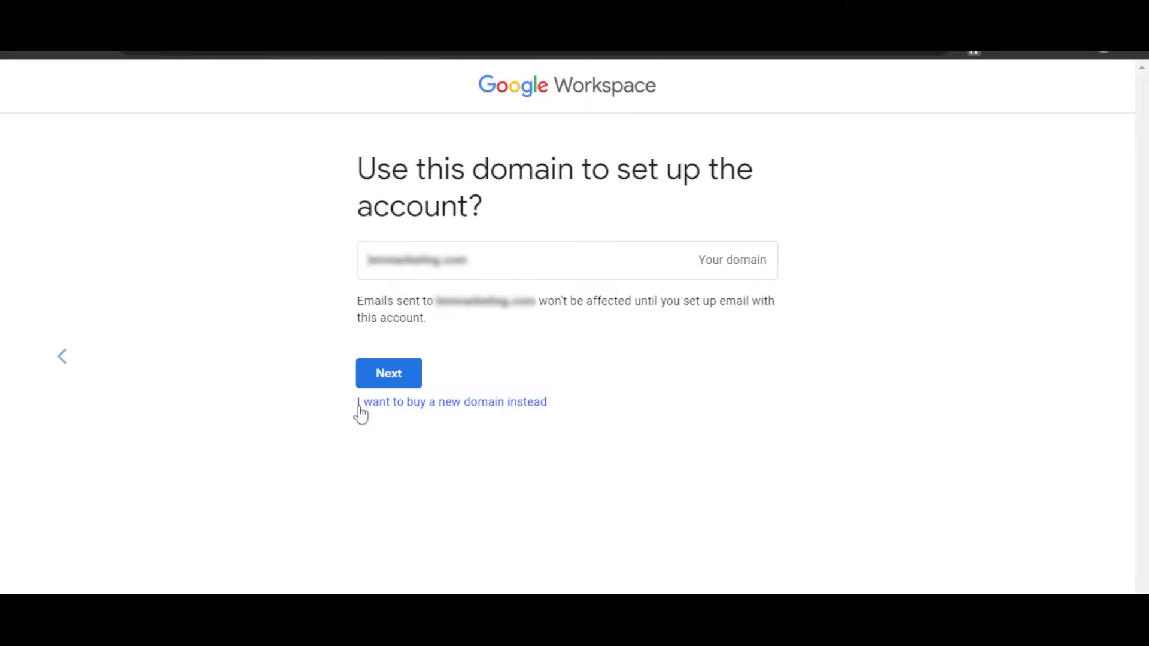
pyautogui.click(407, 412)
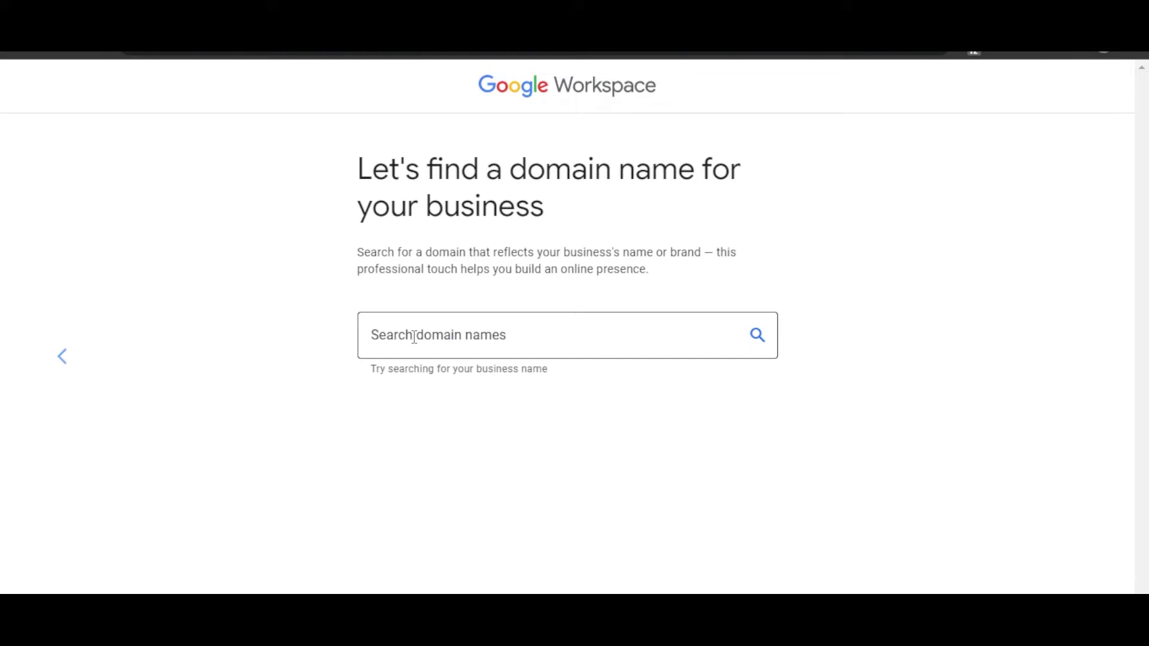
# - Search 'lemmarketing', pick the .com suggestion, then settle on the available .me domain at $20.00/year
pyautogui.click(402, 334)
pyautogui.write('lemma')
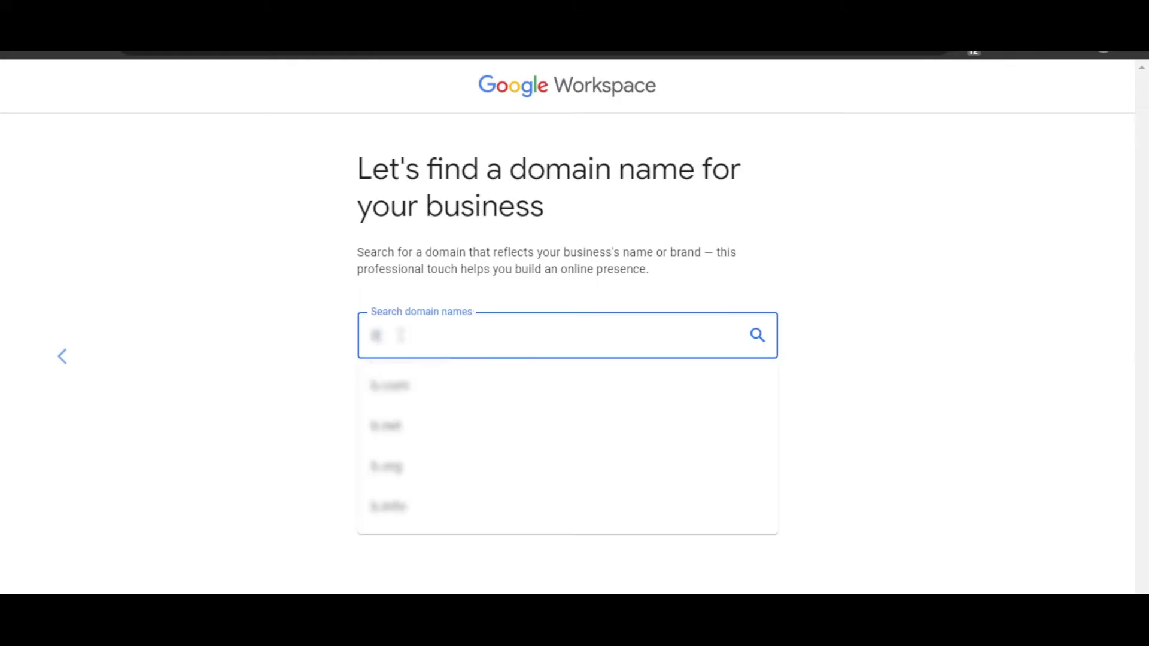
pyautogui.write('rketing')
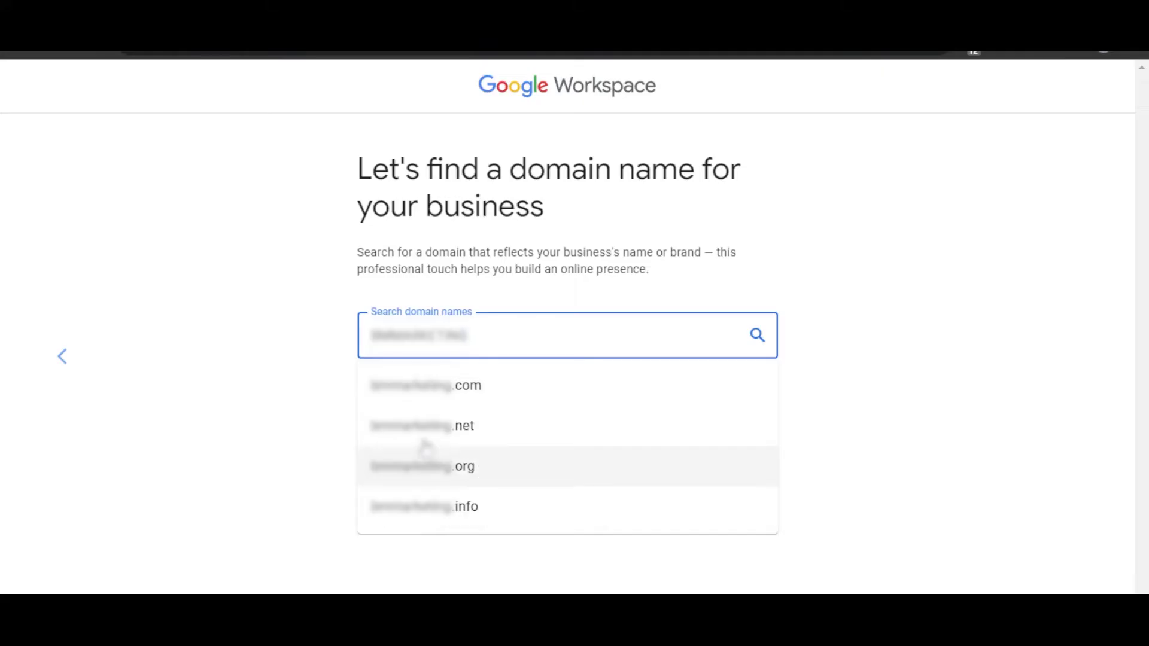
pyautogui.click(424, 402)
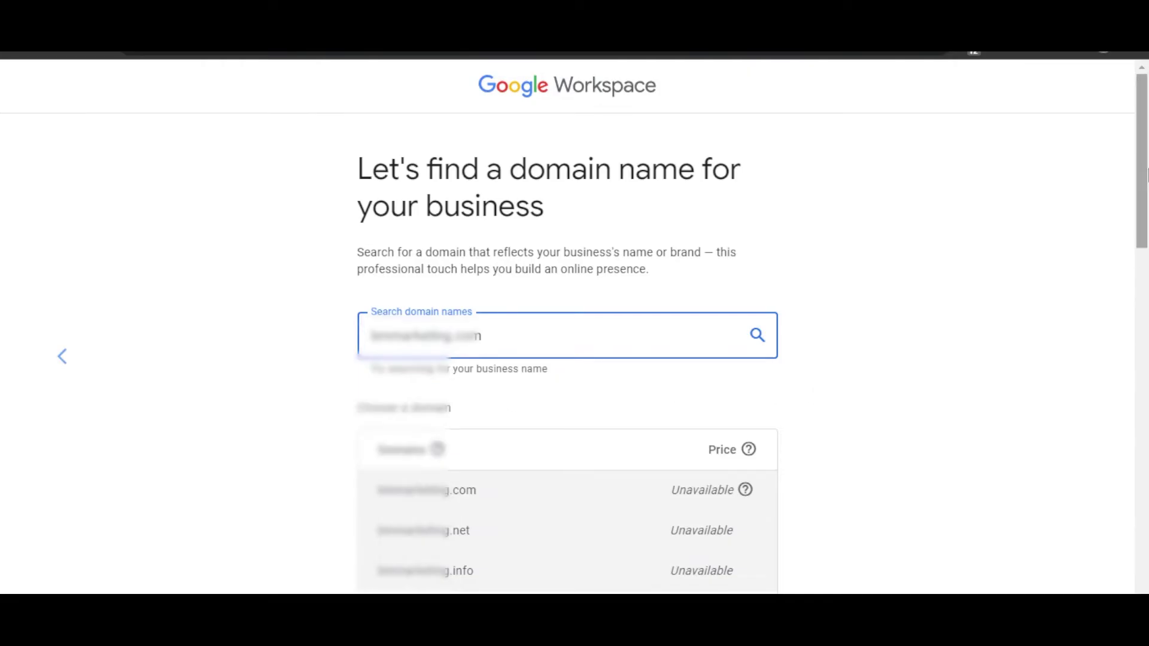
pyautogui.scroll(-2, 1142, 240)
pyautogui.moveTo(1148, 206); pyautogui.dragTo(1148, 278)
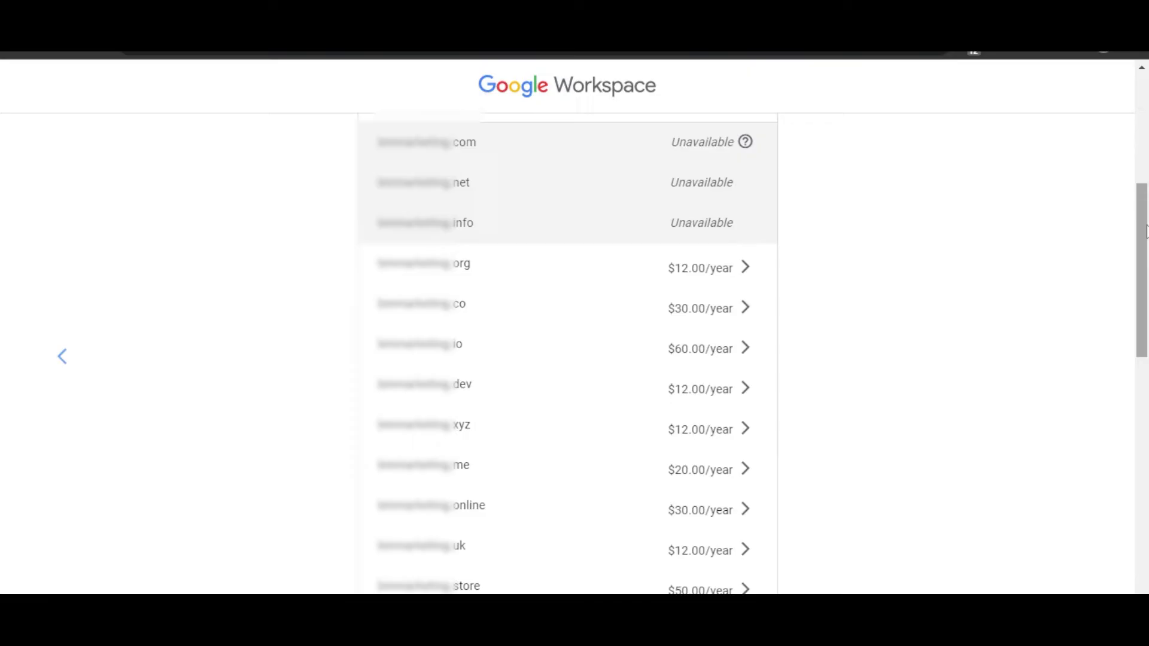
pyautogui.scroll(3, 637, 277)
pyautogui.scroll(2, 1147, 206)
pyautogui.scroll(-1, 1147, 206)
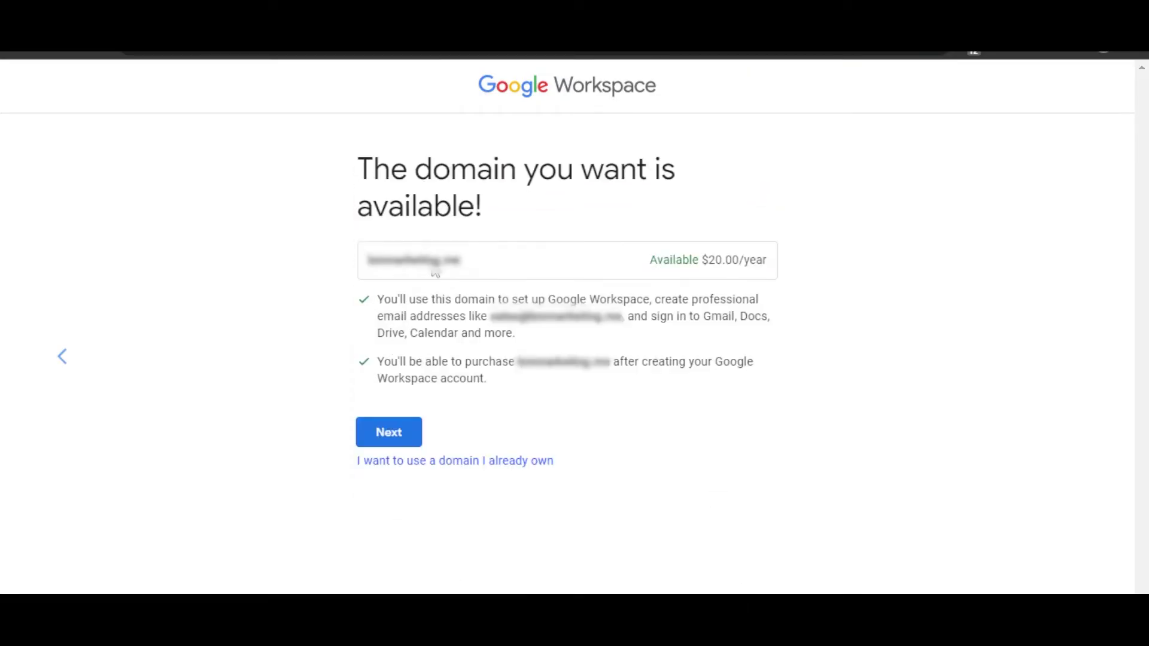
# - Continue with the available domain to the business information form
pyautogui.click(388, 434)
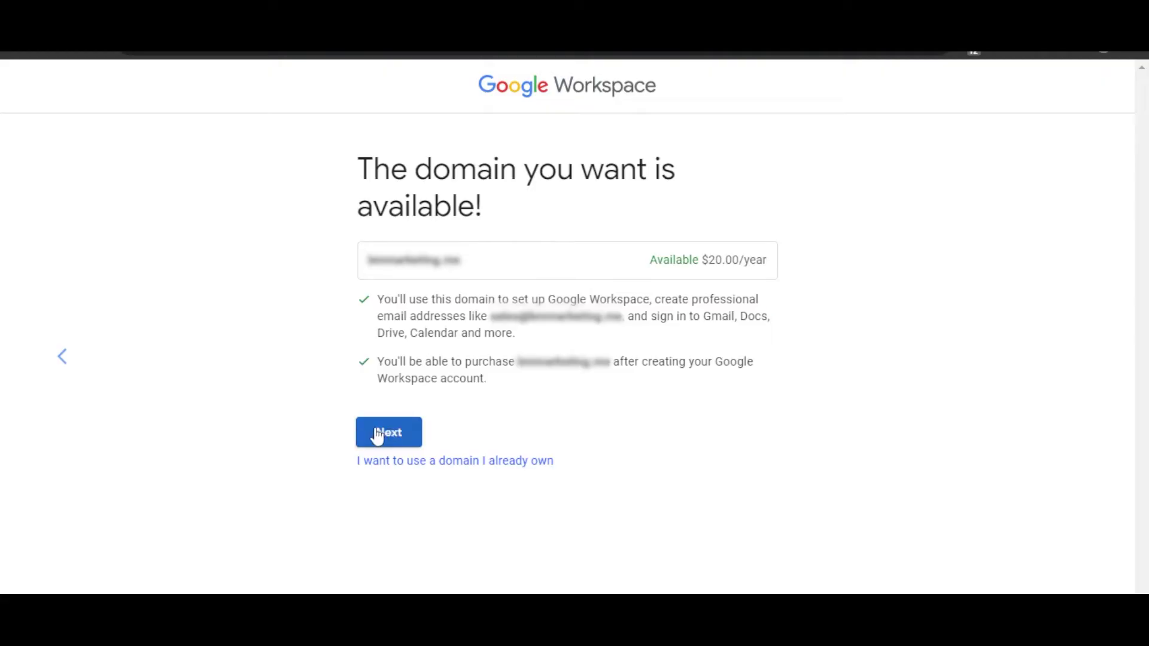
pyautogui.click(388, 434)
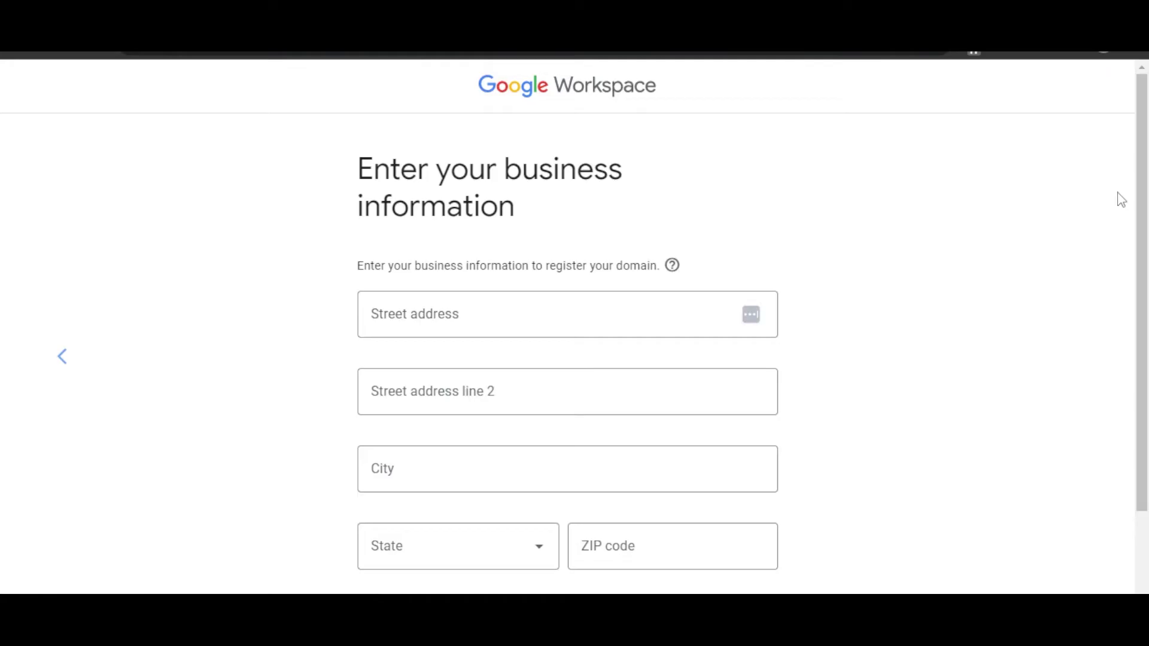
pyautogui.scroll(-2, 1147, 192)
pyautogui.scroll(1, 1146, 192)
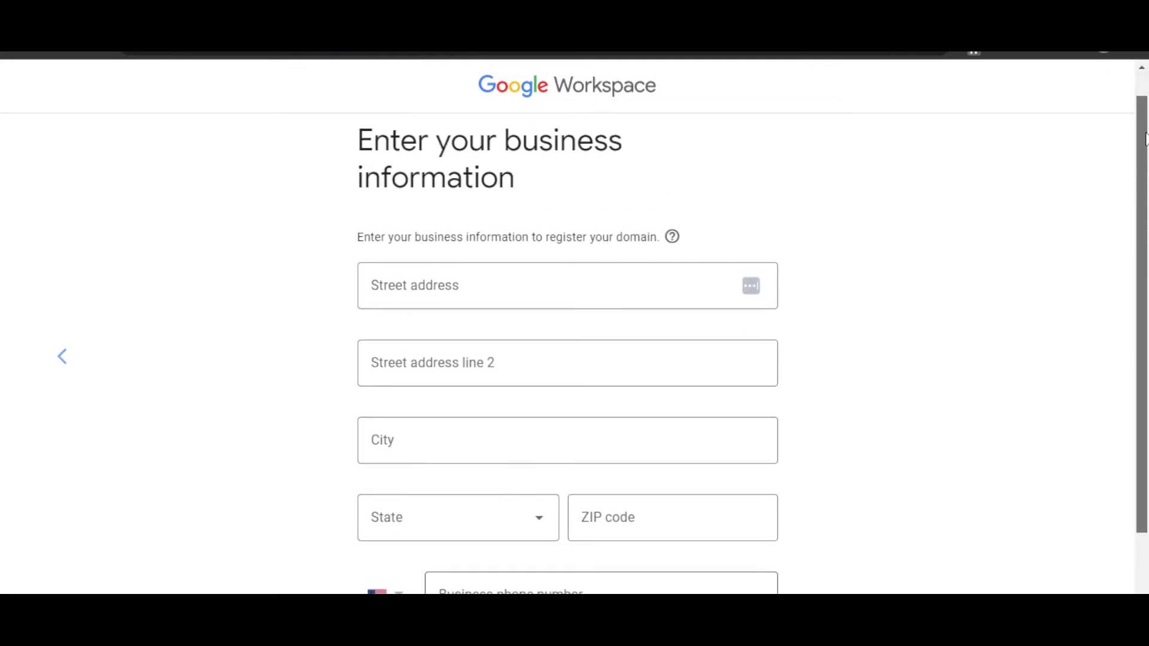
pyautogui.scroll(-1, 1095, 159)
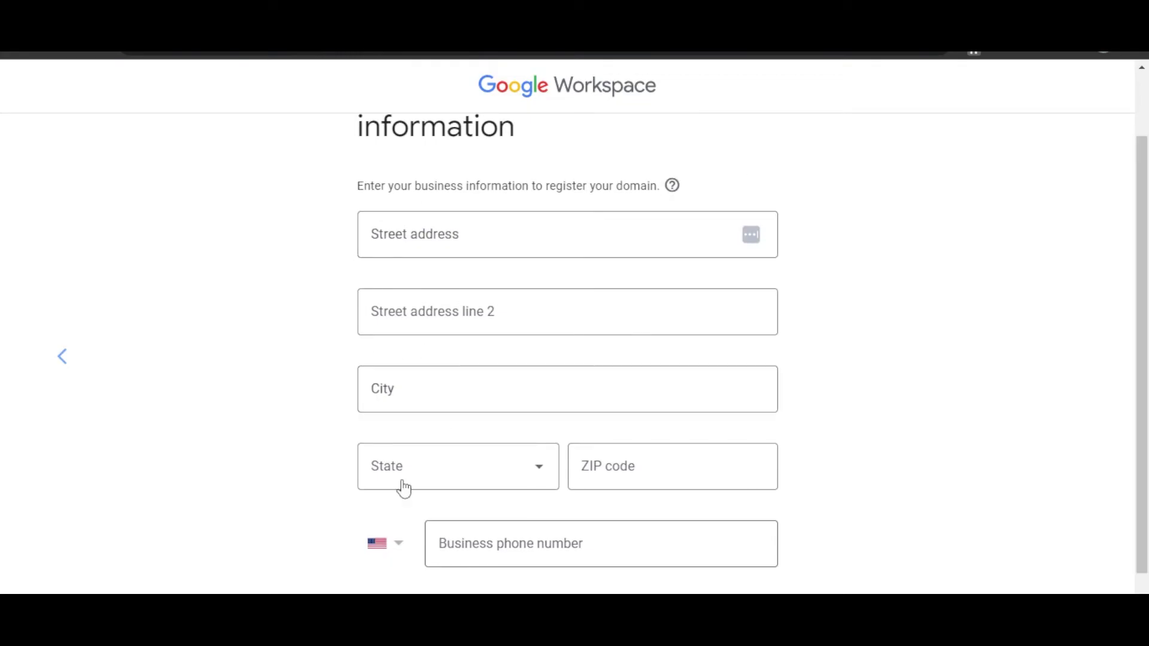
# - Complete the 'How you'll sign in' step and accept the terms to create the account
pyautogui.scroll(-1, 1146, 400)
pyautogui.scroll(-1, 1146, 400)
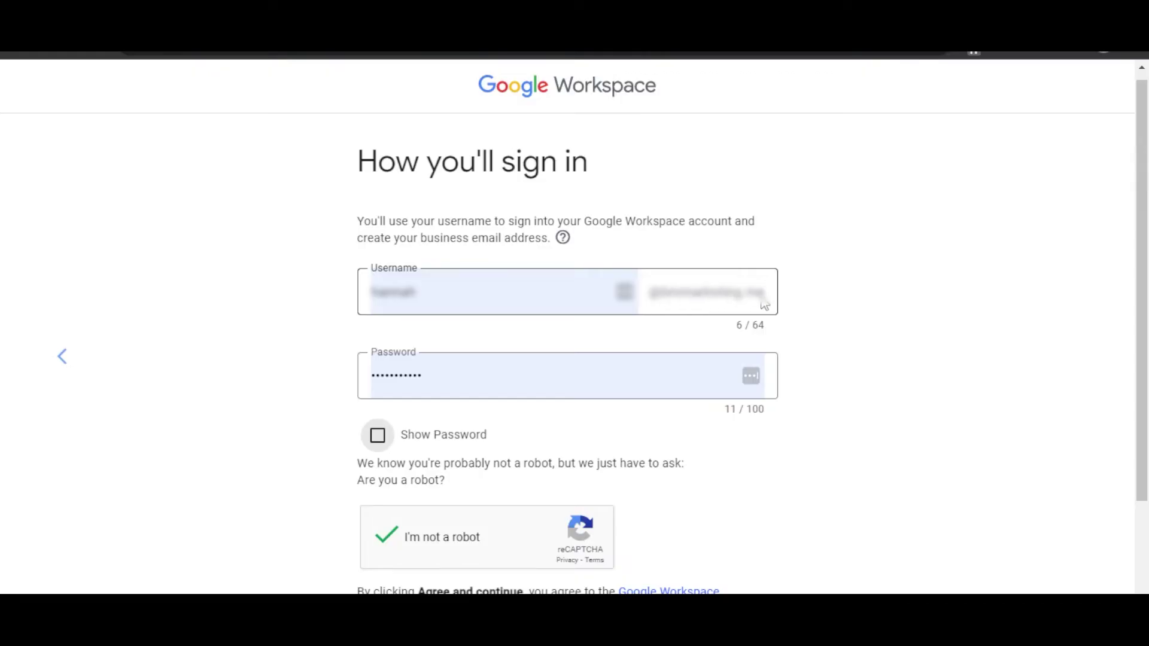
pyautogui.moveTo(1146, 198); pyautogui.dragTo(1146, 288)
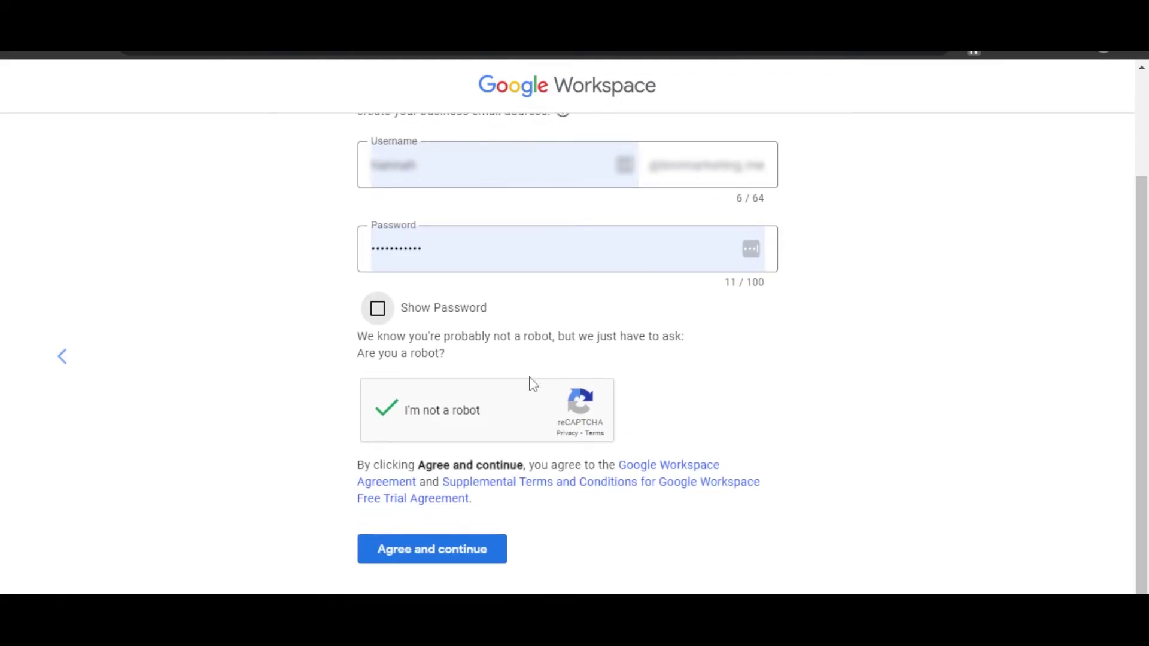
pyautogui.click(416, 550)
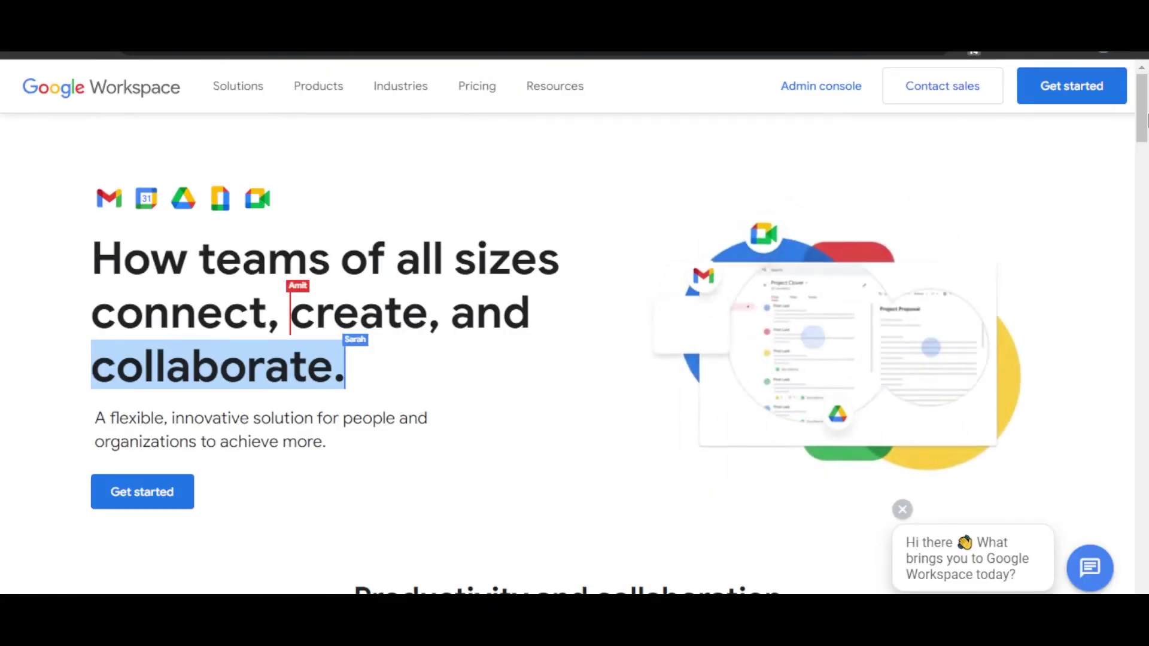
# - Scroll through the homepage's productivity section, then go to the new account's Gmail inbox
pyautogui.moveTo(1142, 118)
pyautogui.mouseDown()
pyautogui.moveTo(1147, 286)
pyautogui.moveTo(1143, 120)
pyautogui.mouseUp()
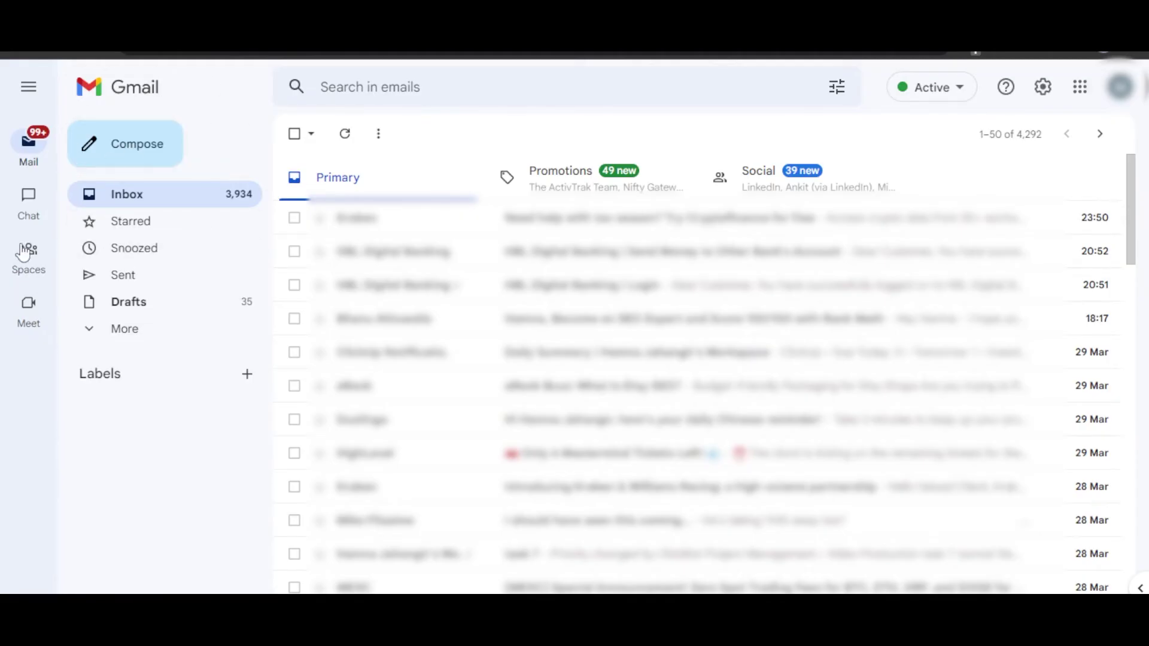
# - Open Chat from Gmail's side rail and decline the Chat desktop app offer
pyautogui.moveTo(28, 250)
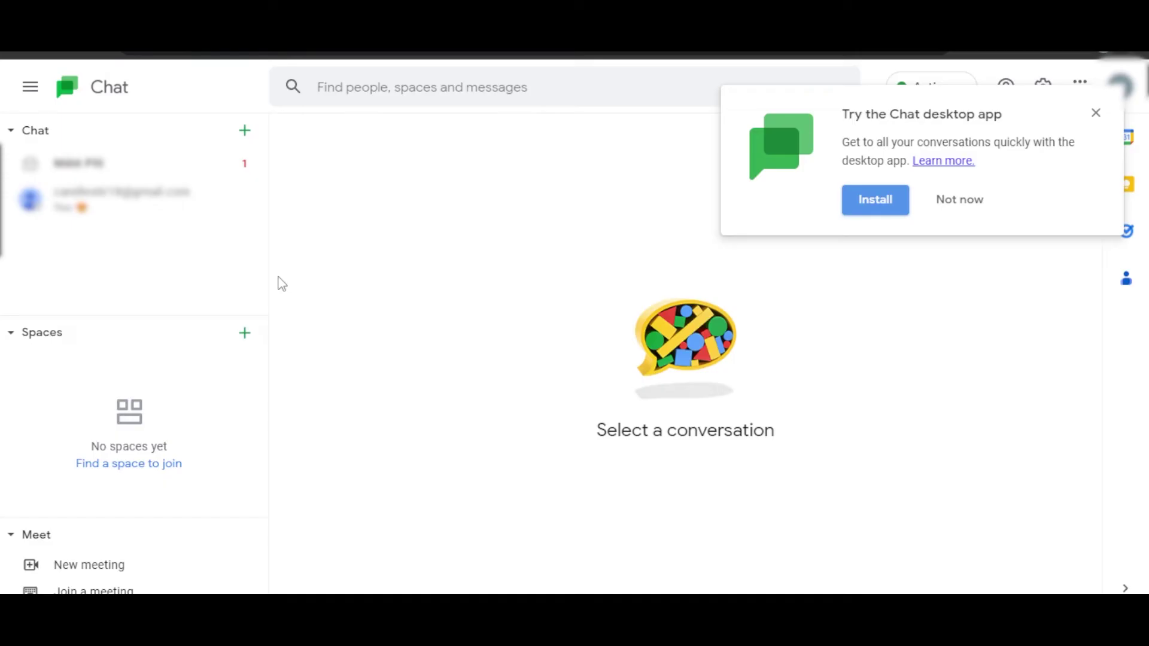
pyautogui.click(953, 208)
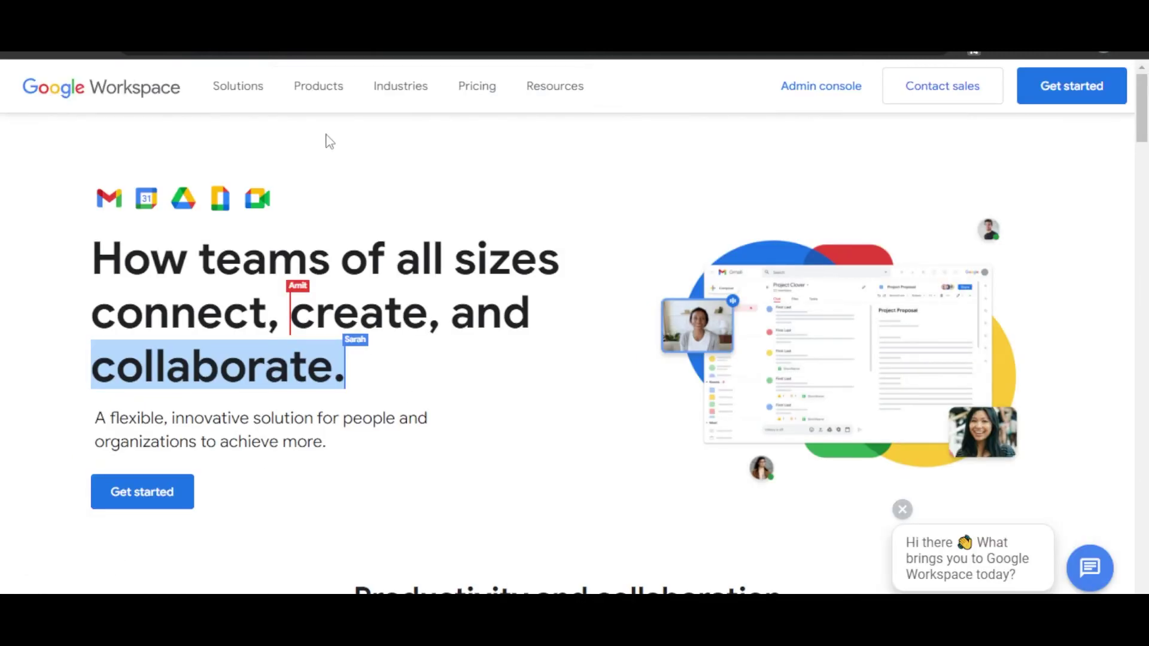
# - Visit the Sheets product page via Products, browse the Drive page, and end on Calendar
pyautogui.click(315, 99)
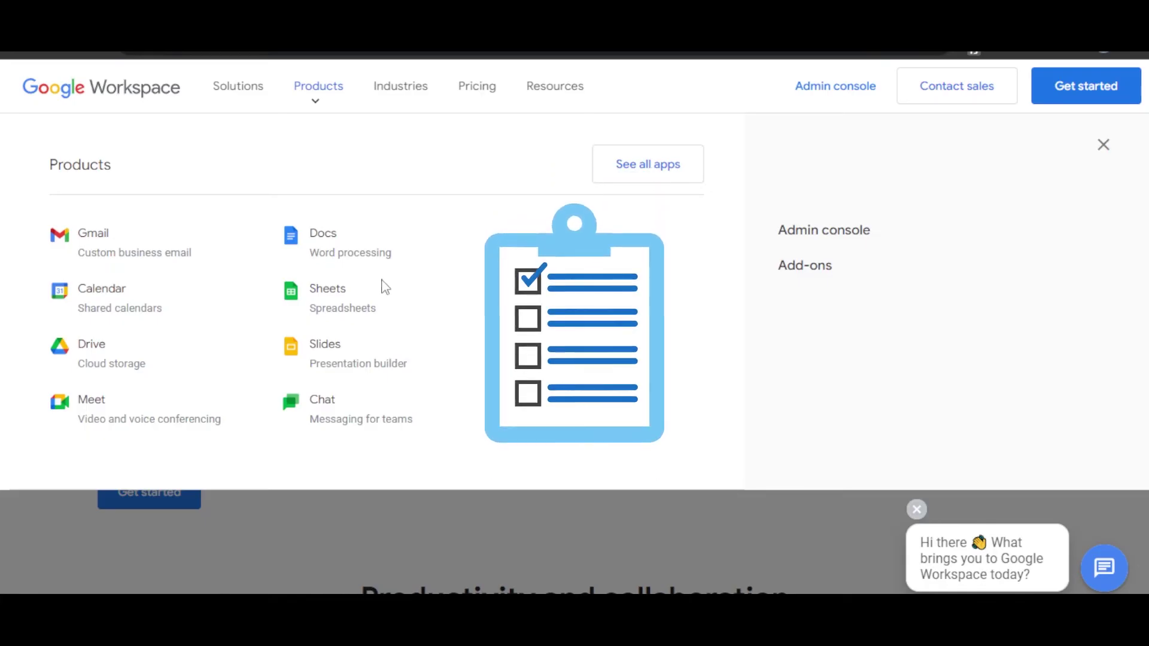
pyautogui.click(326, 297)
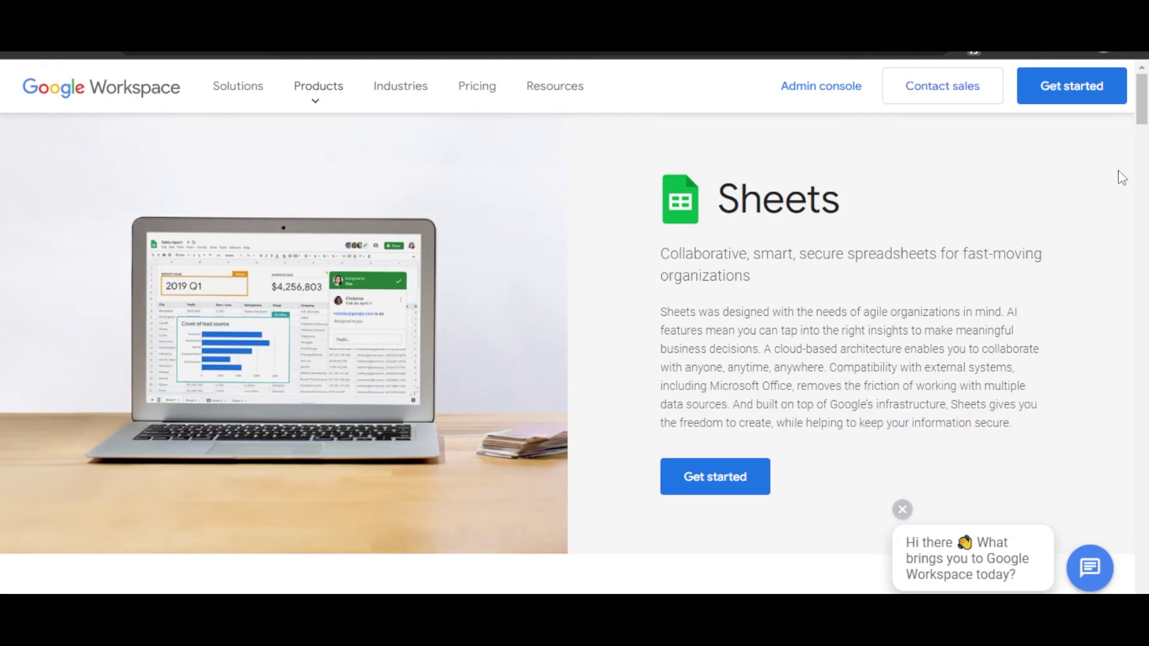
pyautogui.scroll(-1, 1144, 100)
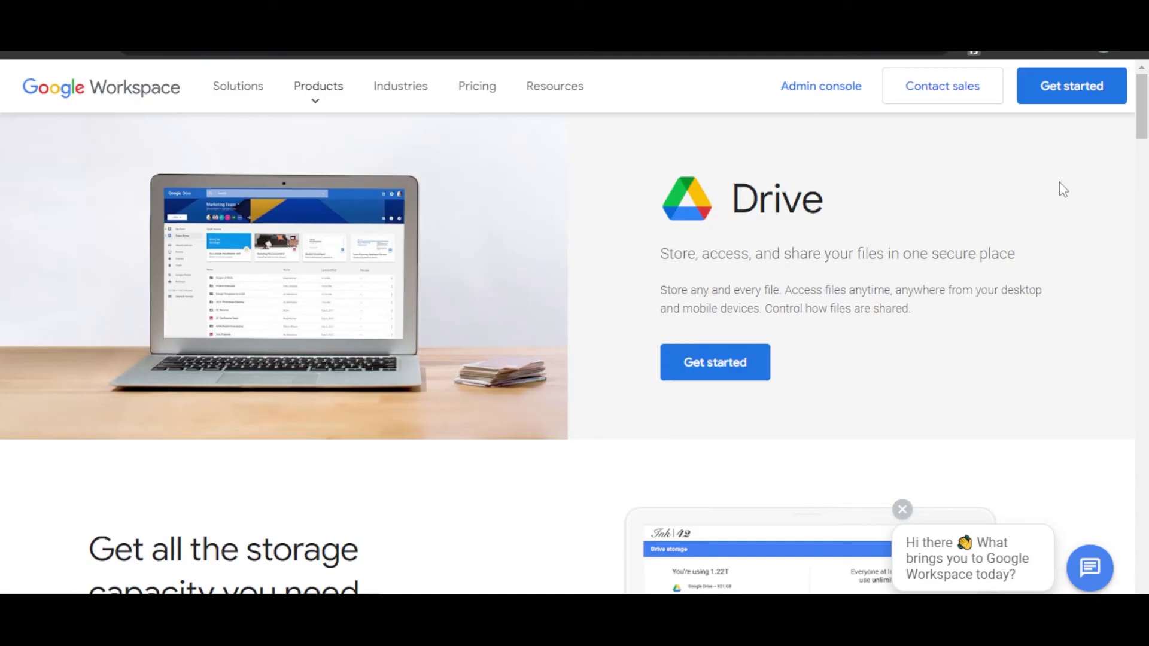
pyautogui.moveTo(1144, 117); pyautogui.dragTo(1144, 296)
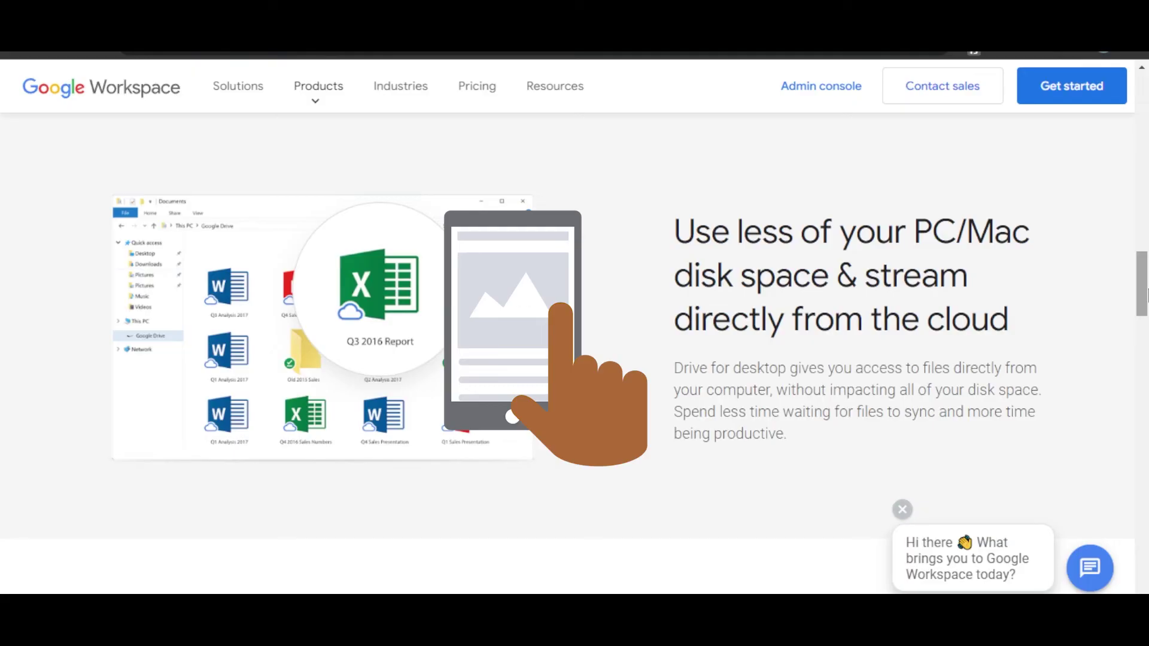
pyautogui.moveTo(1144, 296); pyautogui.dragTo(1144, 328)
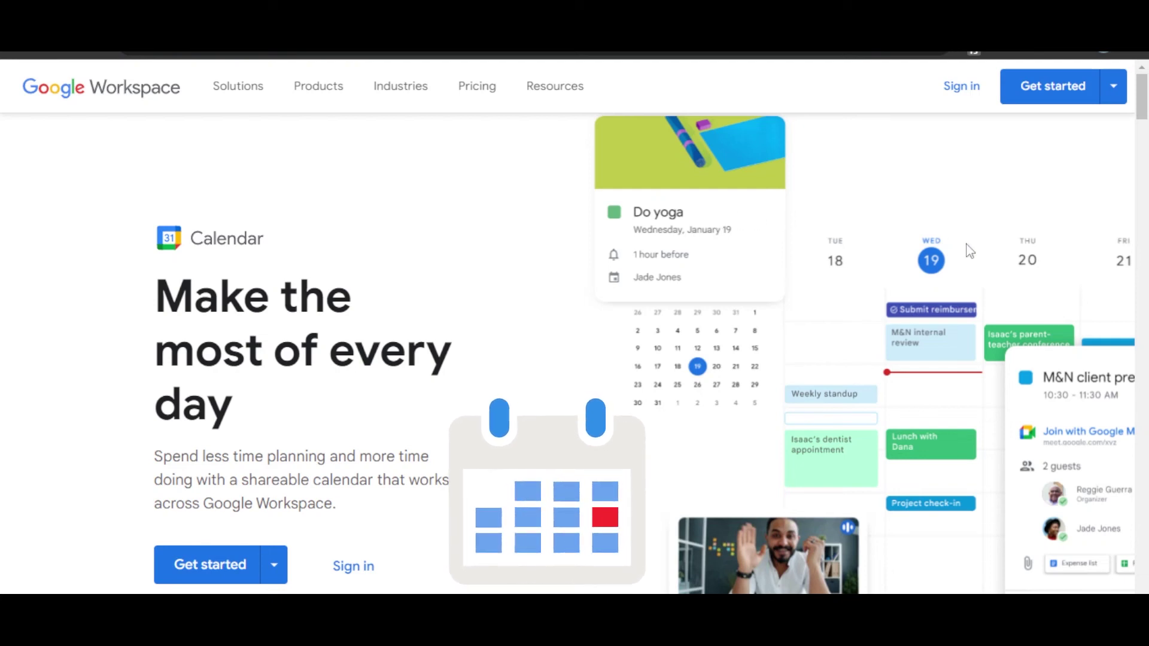
# - Scroll the Calendar page down to 'A smarter way to schedule', then jump back to the top
pyautogui.moveTo(1143, 114); pyautogui.dragTo(1144, 125)
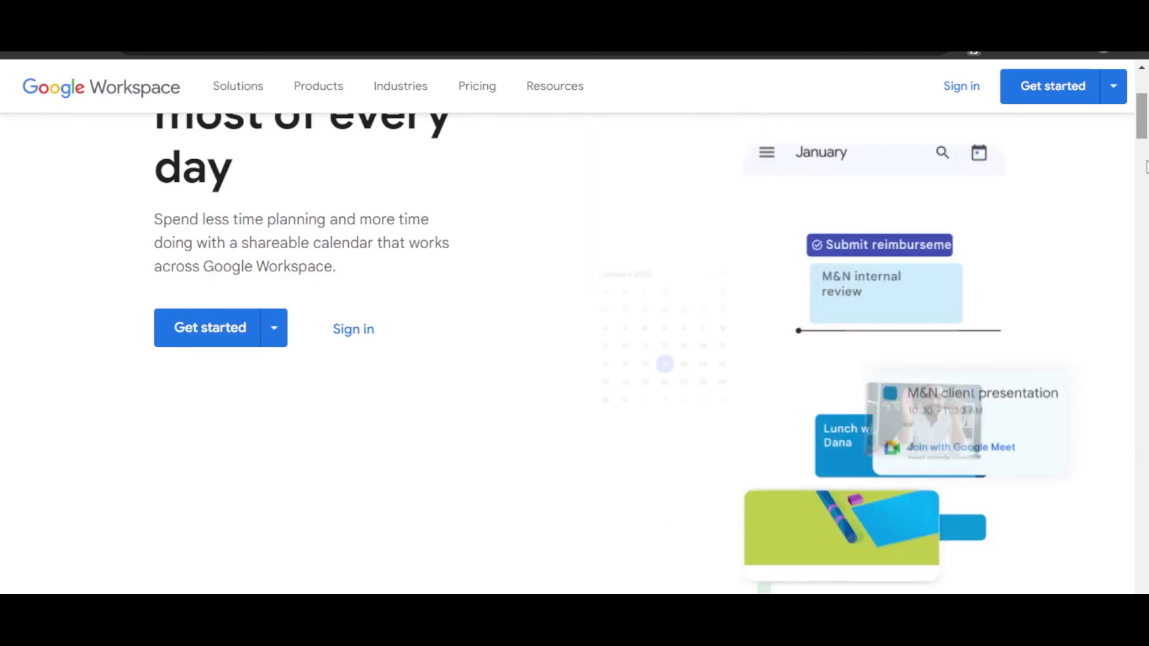
pyautogui.scroll(-1, 1146, 166)
pyautogui.scroll(-3, 1146, 167)
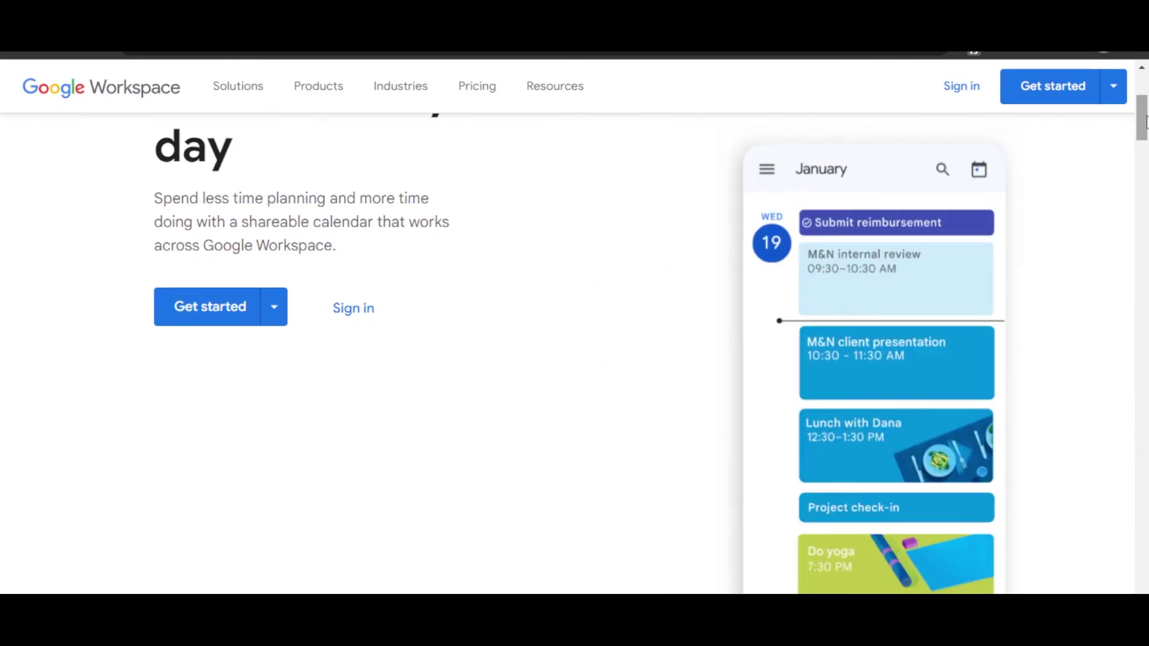
pyautogui.scroll(2, 1146, 154)
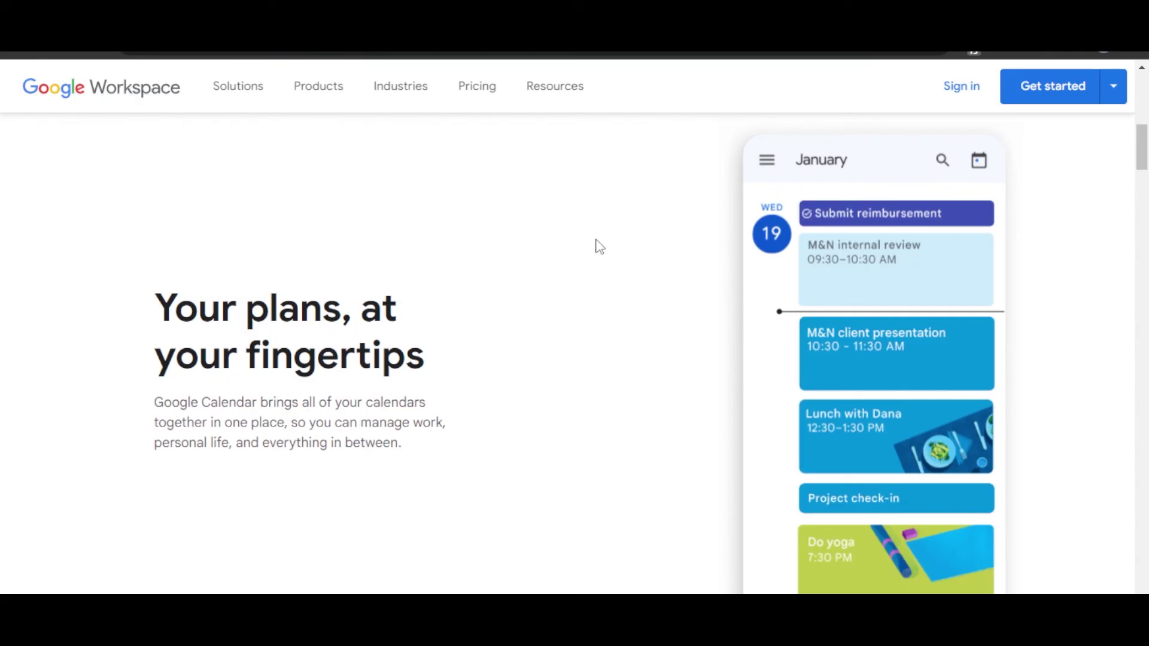
pyautogui.moveTo(1144, 154); pyautogui.dragTo(1145, 205)
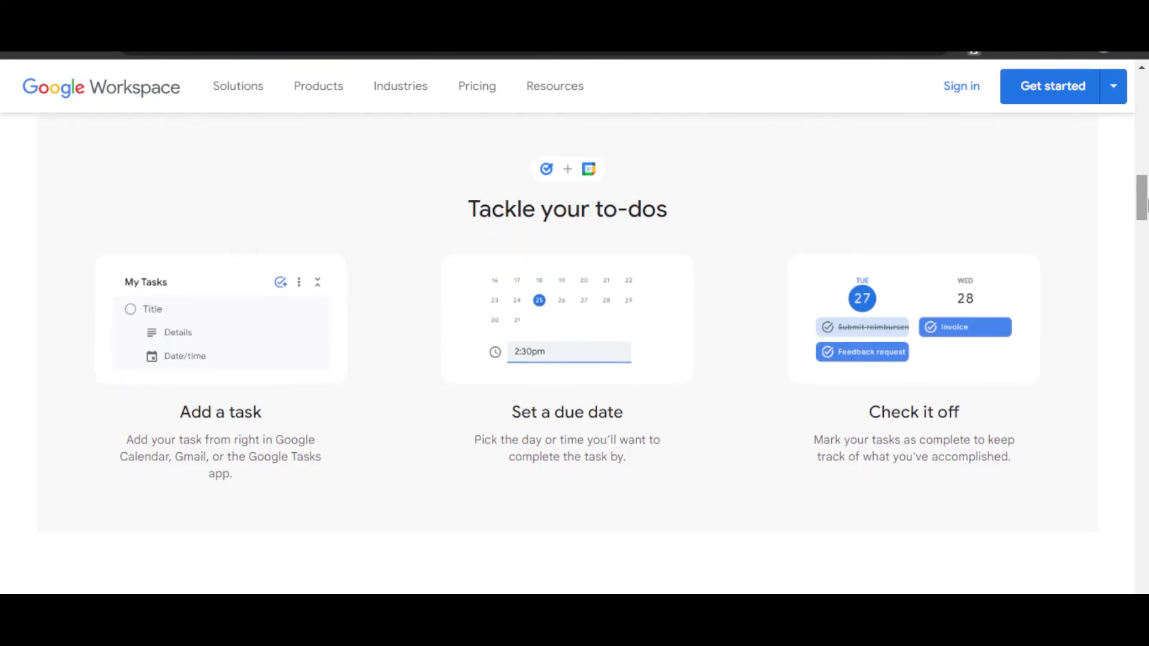
pyautogui.moveTo(1145, 205); pyautogui.dragTo(1145, 237)
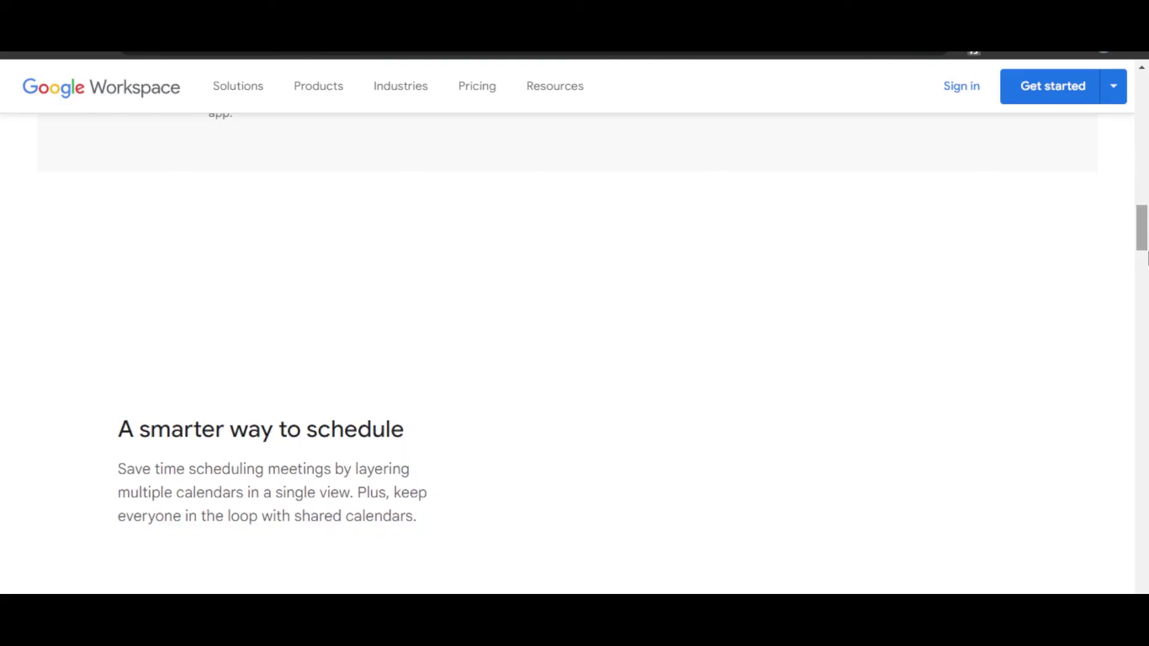
pyautogui.press('Home')
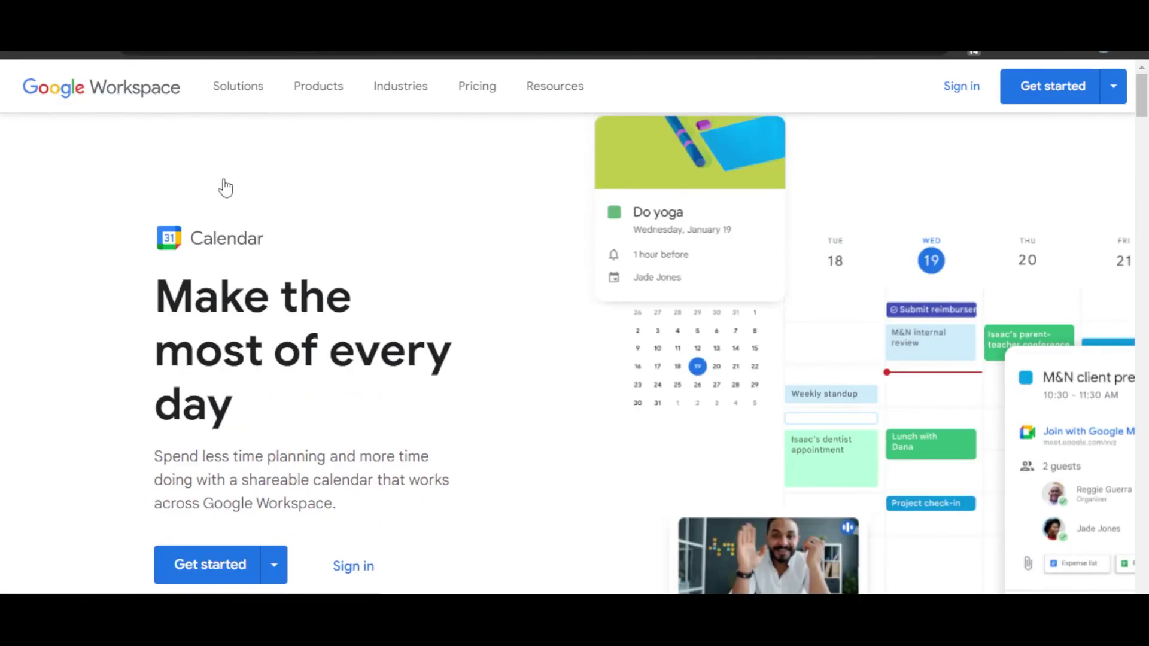